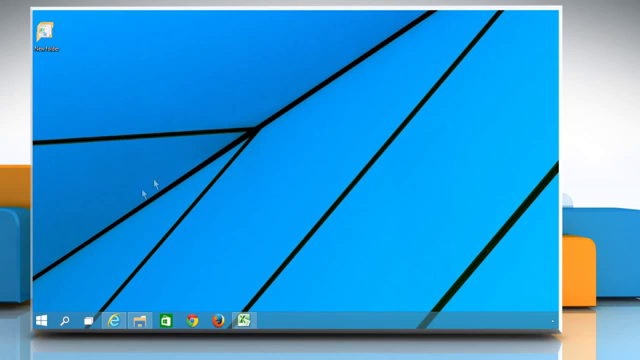
left_click(42, 320)
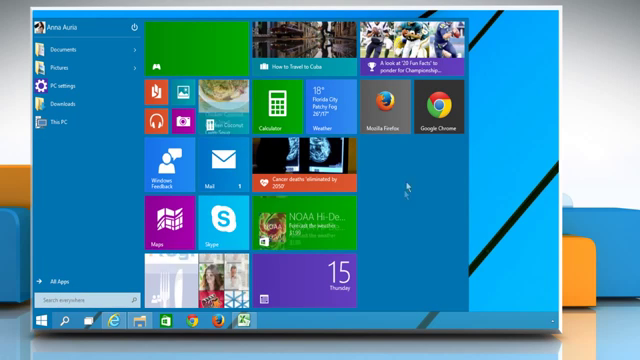
left_click(438, 108)
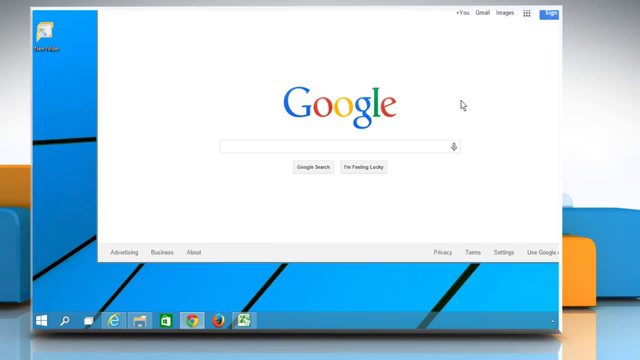
left_click(406, 47)
type("www.")
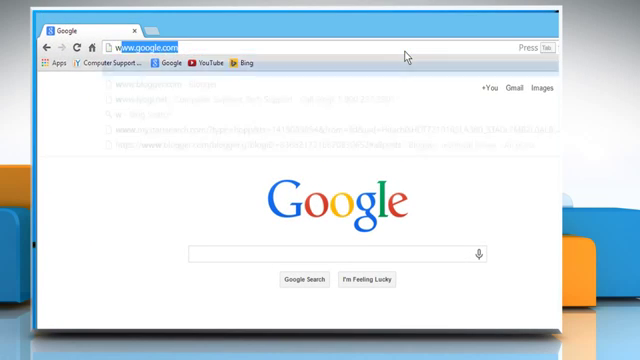
type("pinterest.co")
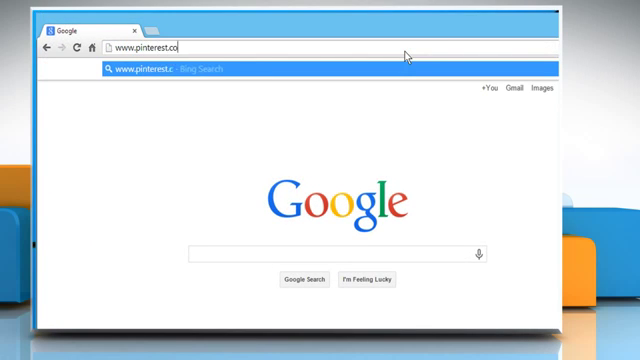
type("m")
key("Return")
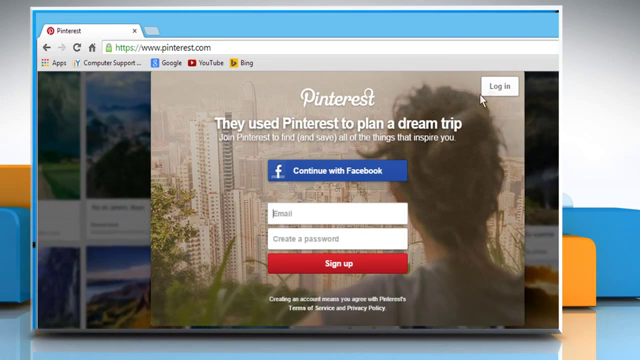
Step: Log in with email and password, then go to your own profile page
left_click(499, 87)
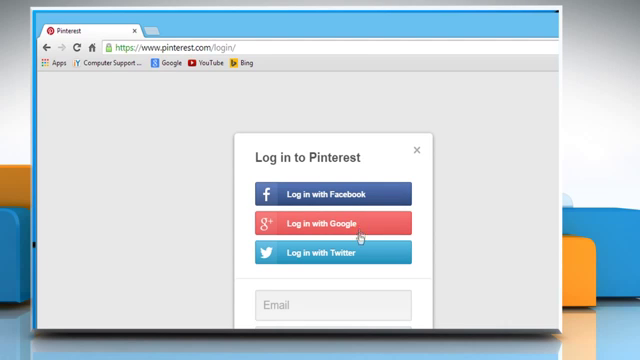
scroll(446, 268, "down", 2)
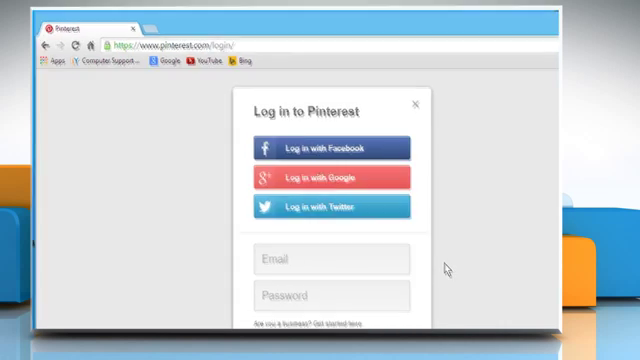
left_click(380, 258)
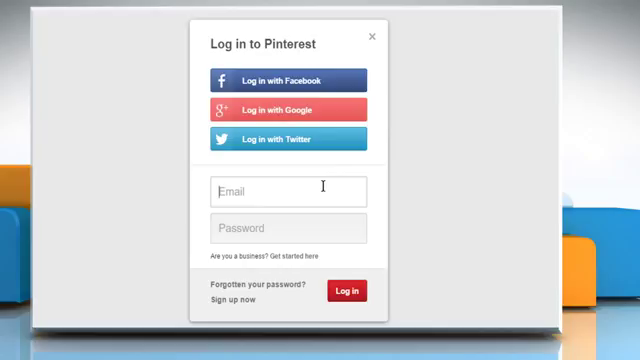
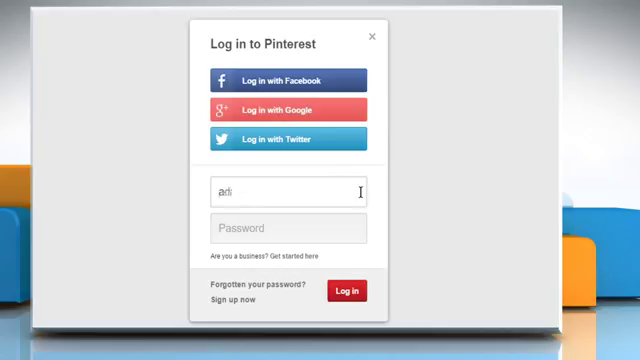
left_click(340, 231)
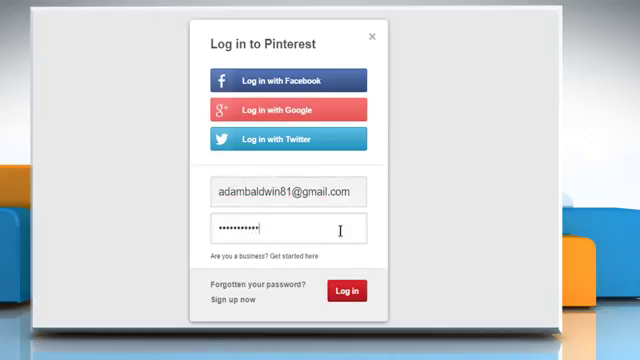
left_click(347, 291)
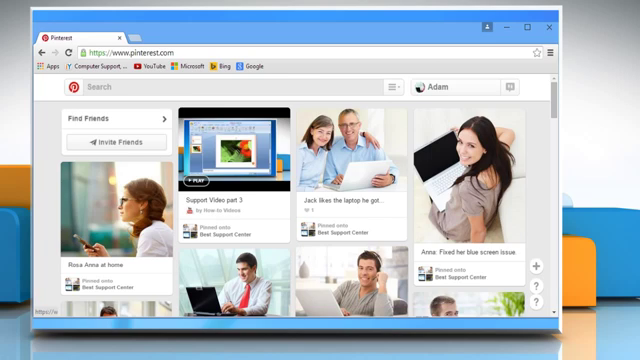
left_click(453, 92)
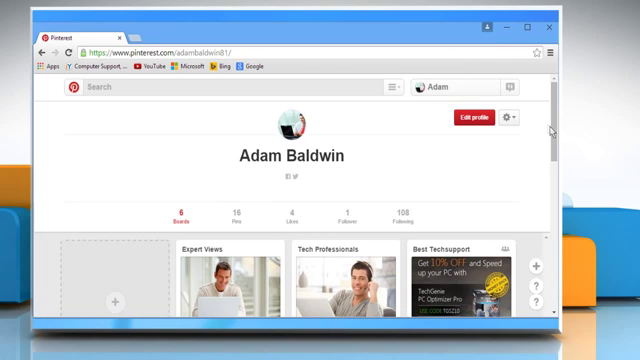
left_click_drag(554, 132, 554, 210)
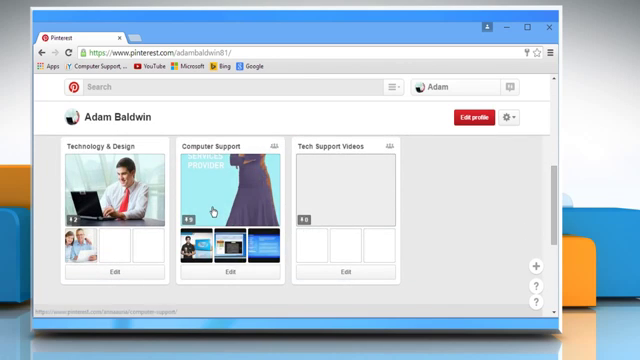
Step: From the Computer Support board's Edit Board settings, leave the board and confirm
left_click(210, 210)
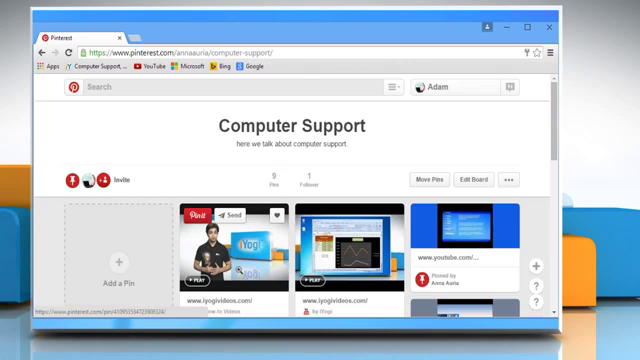
left_click(479, 183)
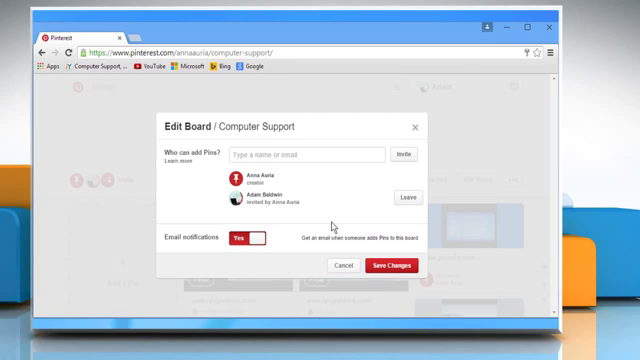
left_click(412, 198)
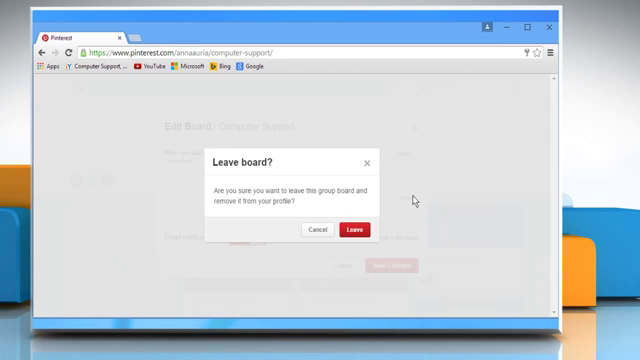
left_click(352, 231)
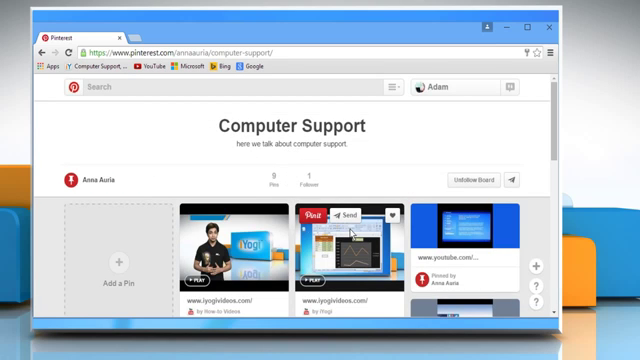